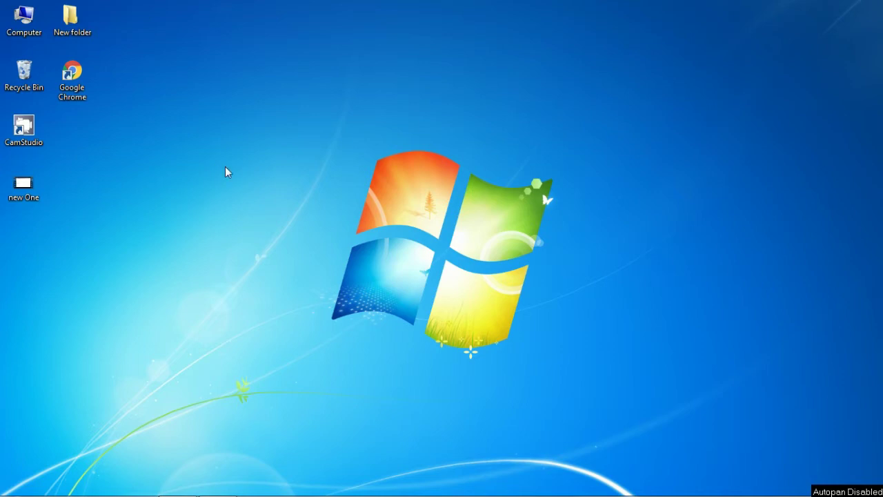
# Refresh the desktop eleven times from its right-click menu, then bring up the Start menu.
pyautogui.rightClick(367, 182)
pyautogui.click(394, 215)
pyautogui.rightClick(394, 217)
pyautogui.click(423, 256)
pyautogui.rightClick(423, 256)
pyautogui.click(437, 293)
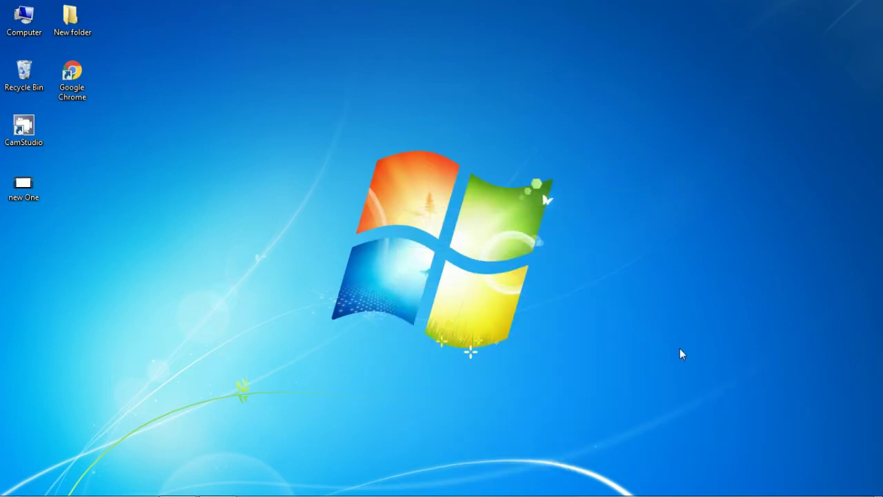
pyautogui.rightClick(599, 182)
pyautogui.click(622, 216)
pyautogui.rightClick(620, 213)
pyautogui.click(642, 251)
pyautogui.rightClick(642, 251)
pyautogui.click(656, 287)
pyautogui.rightClick(431, 104)
pyautogui.click(465, 141)
pyautogui.rightClick(465, 136)
pyautogui.click(495, 173)
pyautogui.rightClick(497, 171)
pyautogui.click(538, 218)
pyautogui.rightClick(536, 214)
pyautogui.click(568, 250)
pyautogui.rightClick(567, 243)
pyautogui.click(604, 286)
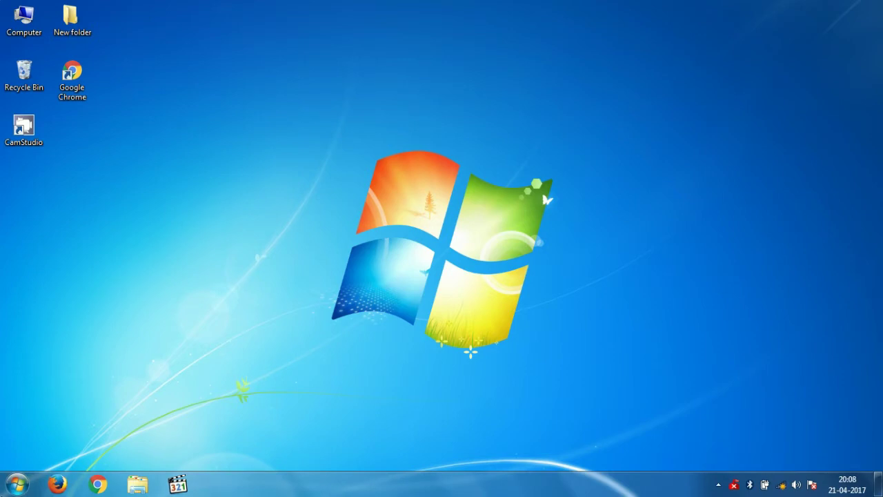
pyautogui.click(17, 484)
# Launch Workbench 17.2 from the Start menu and dismiss the Getting Started welcome dialog.
pyautogui.click(75, 331)
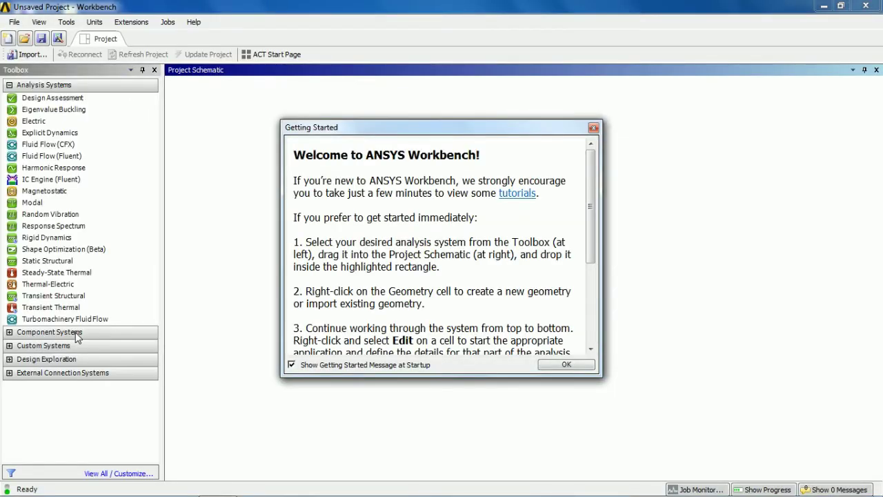
pyautogui.click(594, 128)
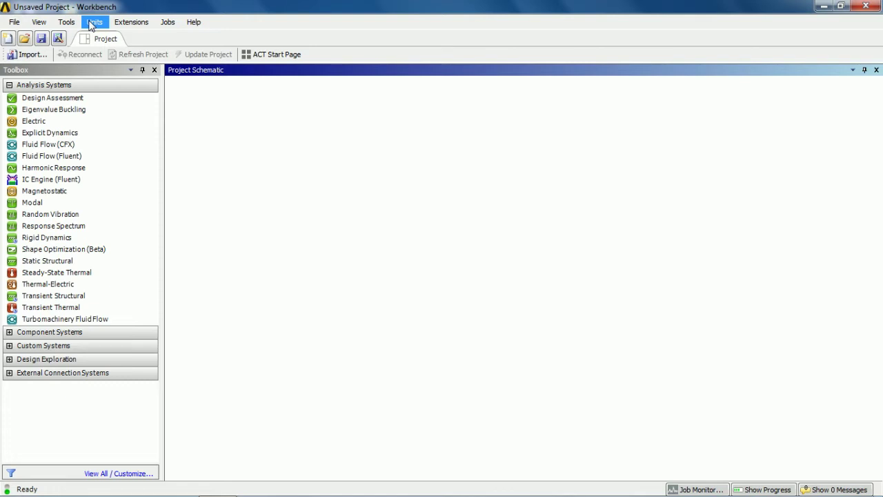
pyautogui.click(91, 25)
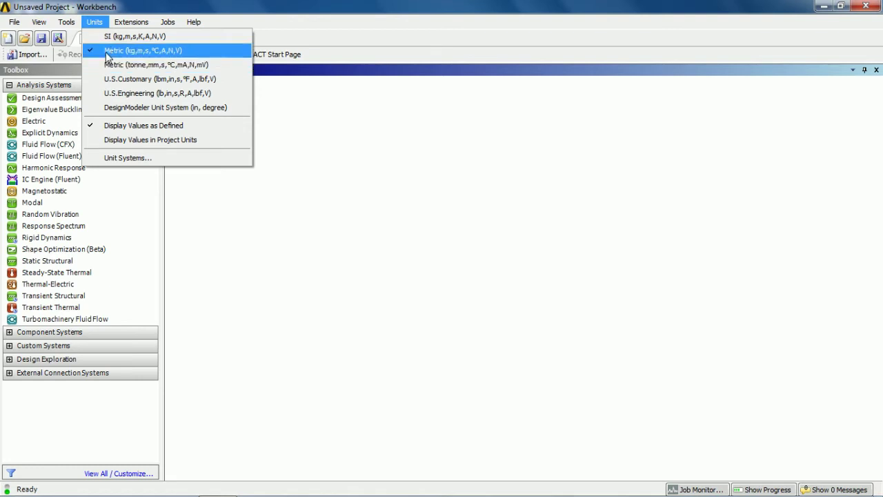
pyautogui.click(301, 141)
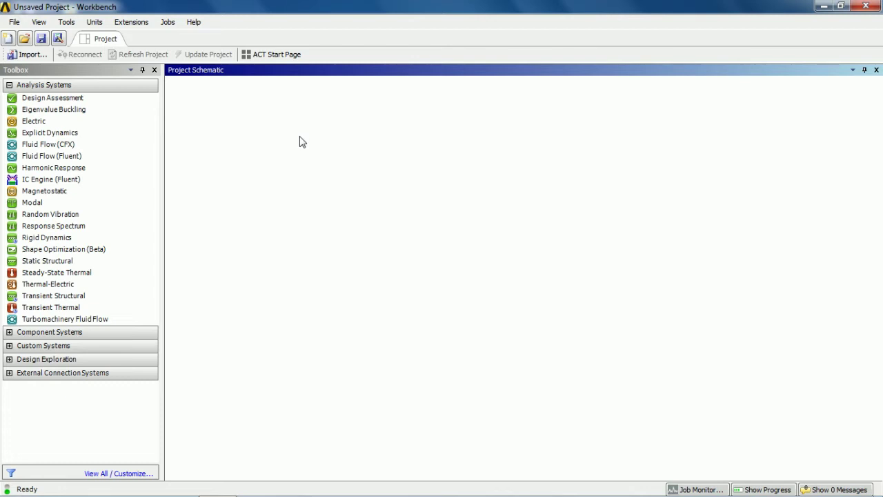
pyautogui.doubleClick(82, 264)
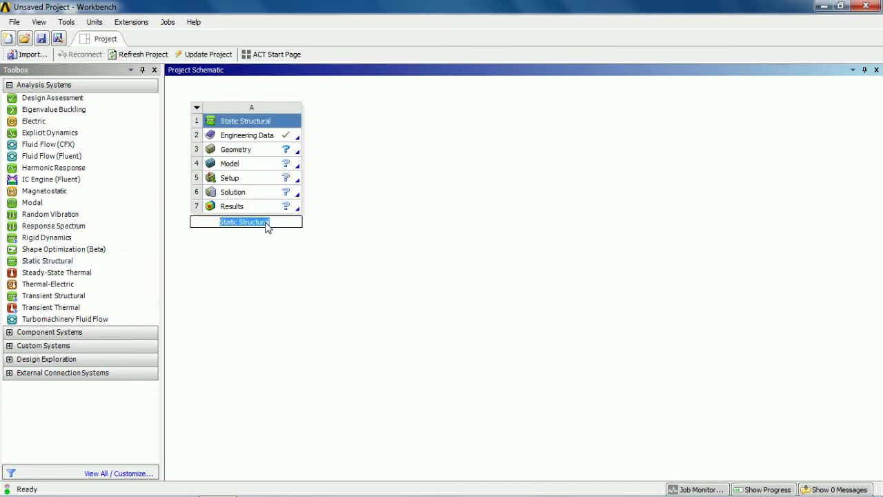
pyautogui.click(297, 240)
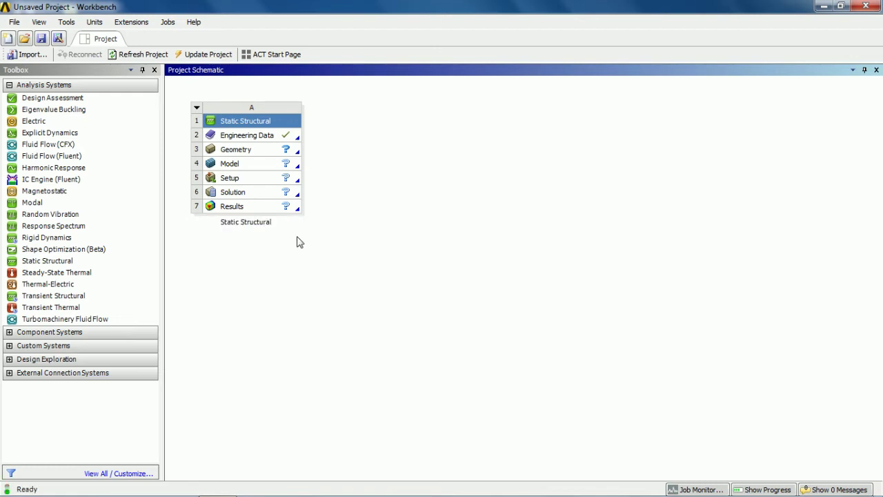
pyautogui.click(197, 110)
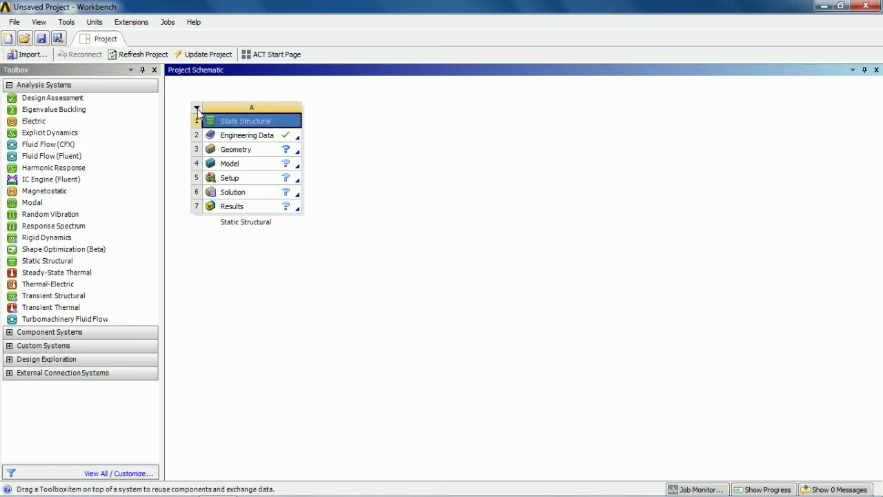
pyautogui.click(198, 111)
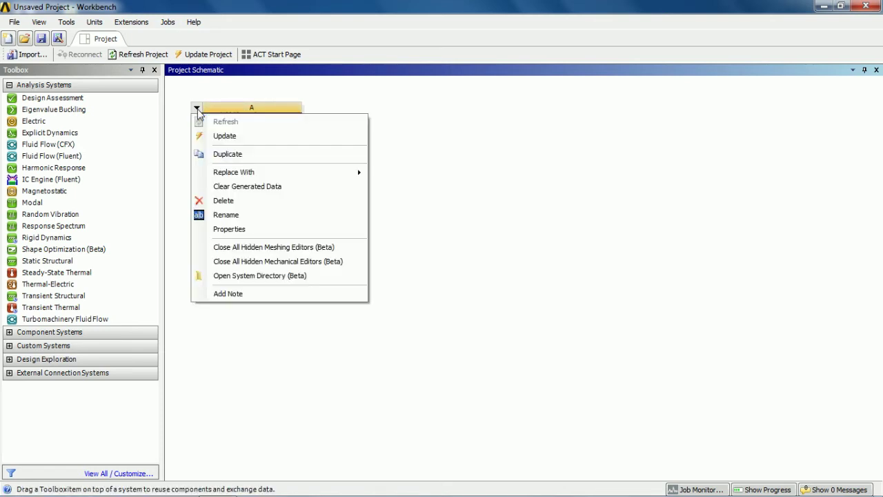
pyautogui.click(223, 200)
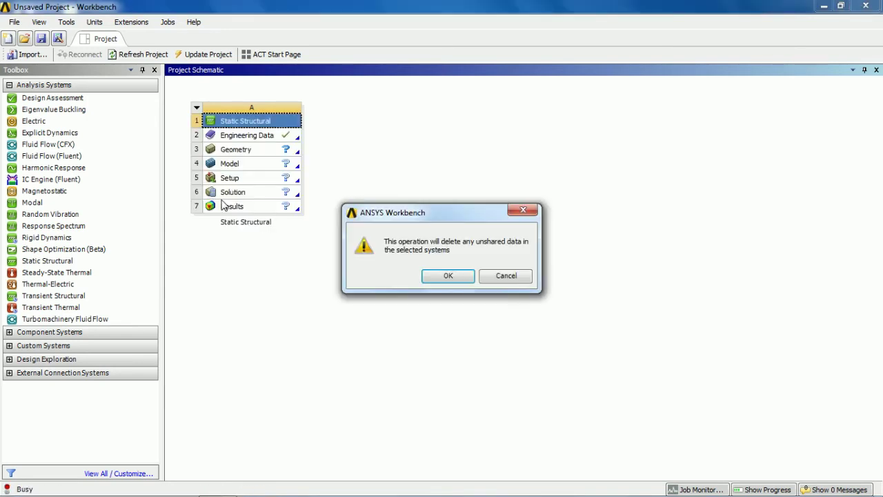
pyautogui.click(448, 275)
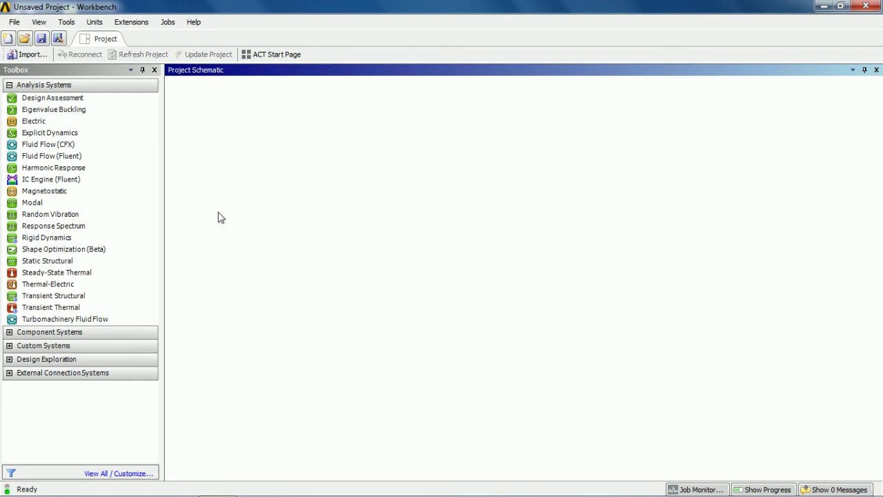
# Drag Static Structural from the Toolbox into the schematic as a standalone system, keeping its default name.
pyautogui.click(69, 265)
pyautogui.moveTo(69, 265); pyautogui.dragTo(258, 155)
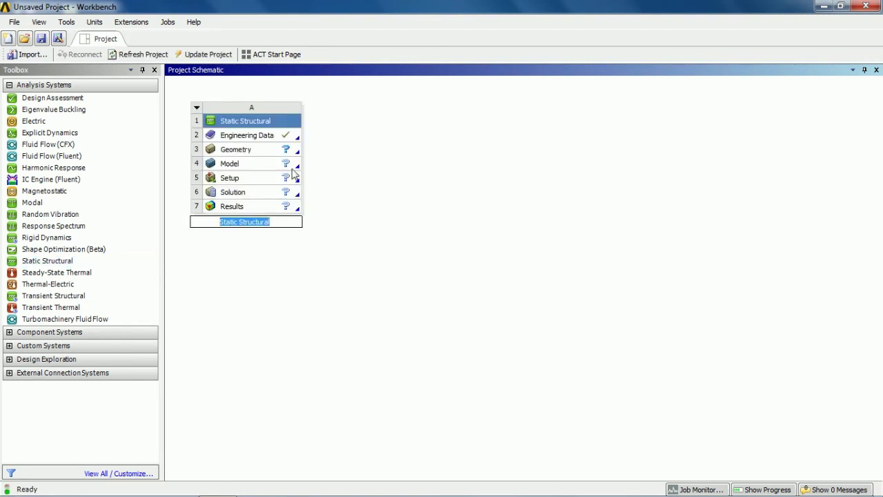
pyautogui.click(361, 215)
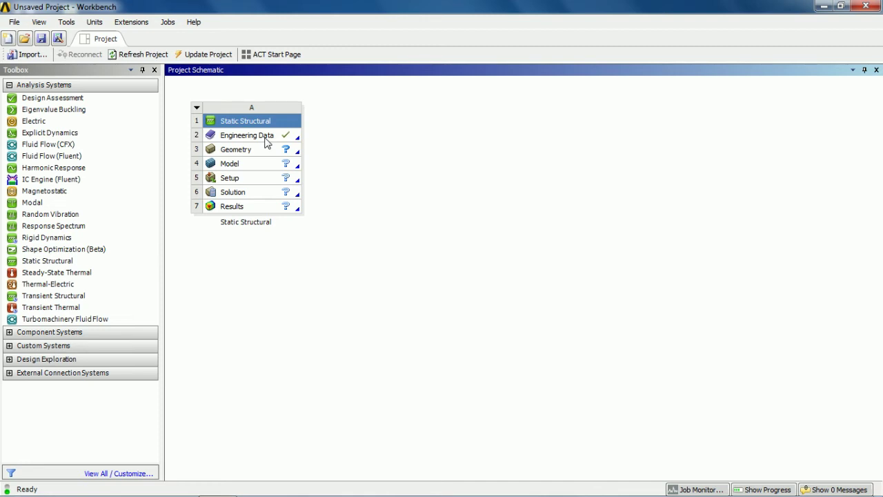
# Open the Engineering Data cell (A2) of the Static Structural system for editing.
pyautogui.doubleClick(266, 141)
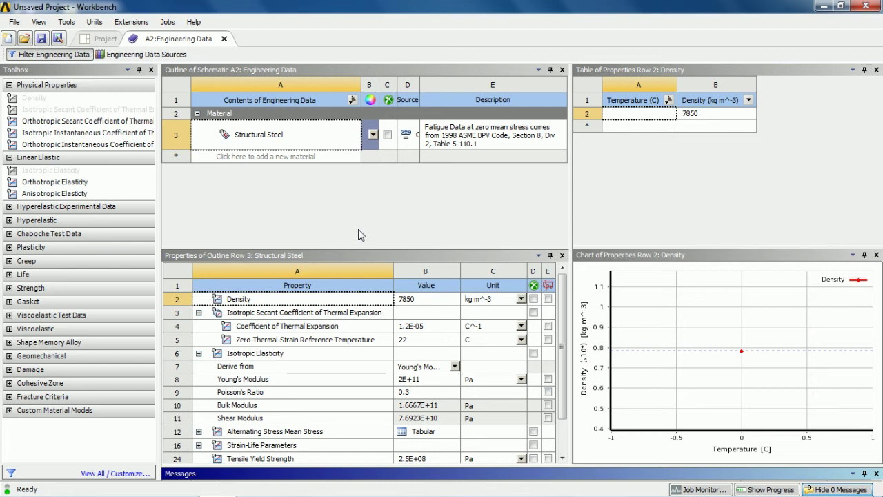
# Add a new material named 'High Speed Type' in the Engineering Data outline.
pyautogui.click(278, 158)
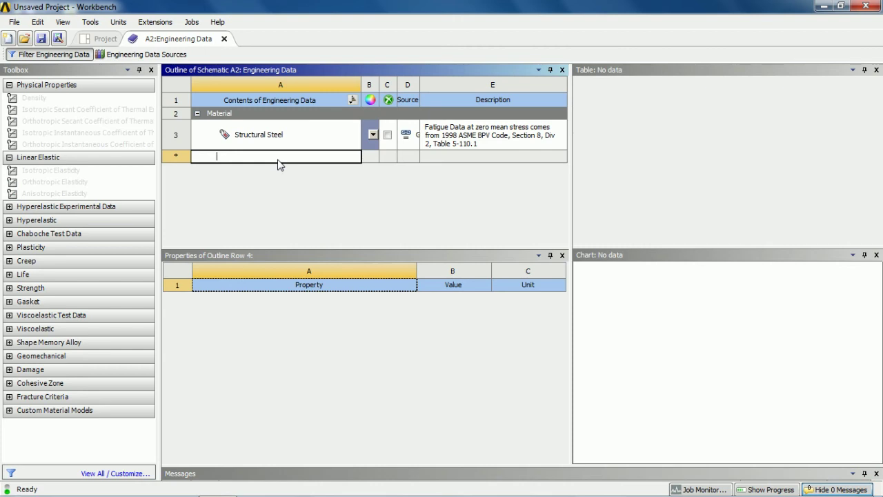
pyautogui.write('High S')
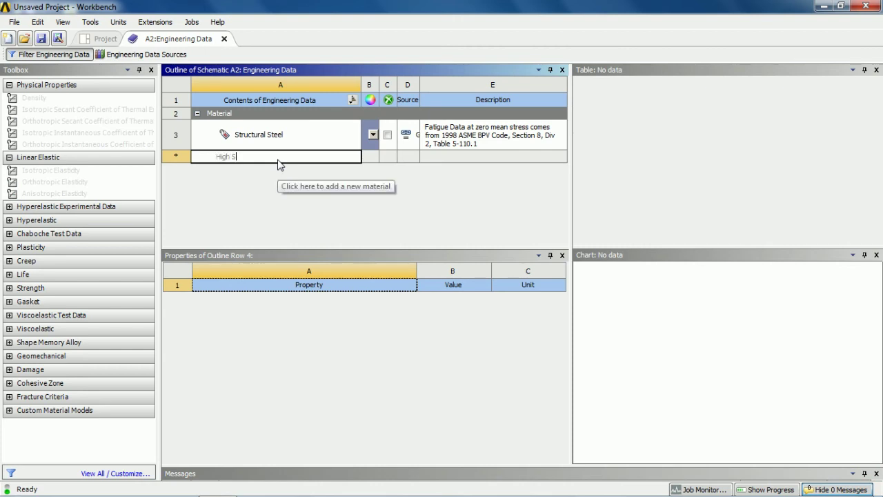
pyautogui.write('peed Type')
pyautogui.press('Return')
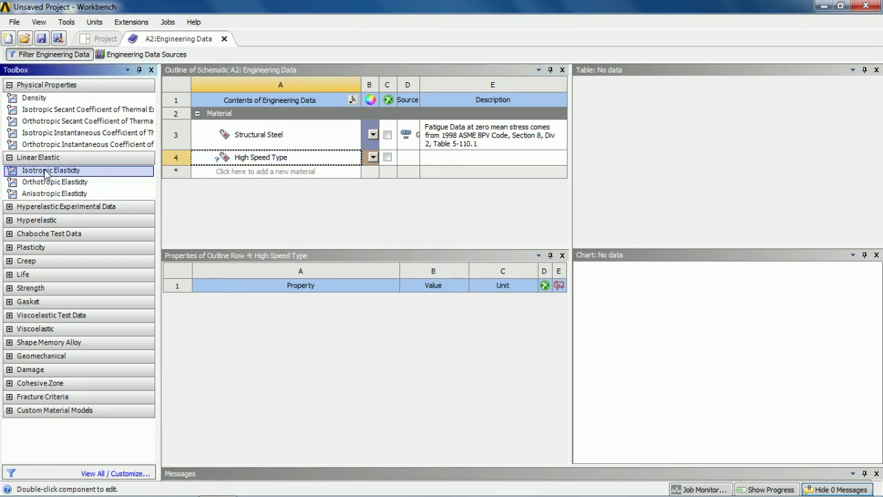
# Add Isotropic Elasticity to High Speed Type with Young's Modulus 2.9e10 Pa and Poisson's Ratio 0.3.
pyautogui.doubleClick(46, 173)
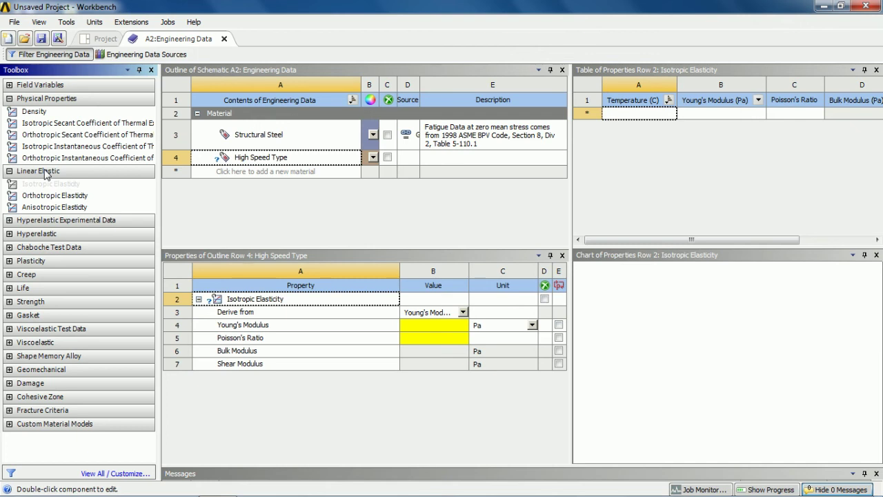
pyautogui.click(443, 329)
pyautogui.write('2.9')
pyautogui.write('e10')
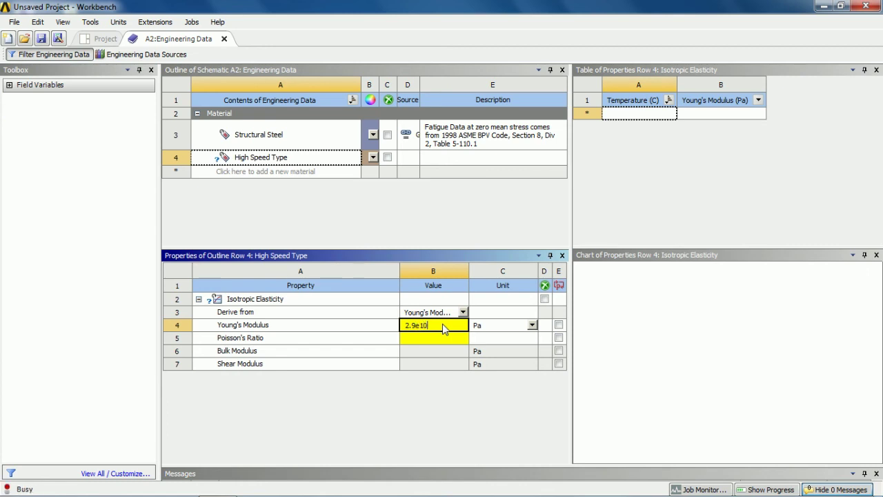
pyautogui.press('Return')
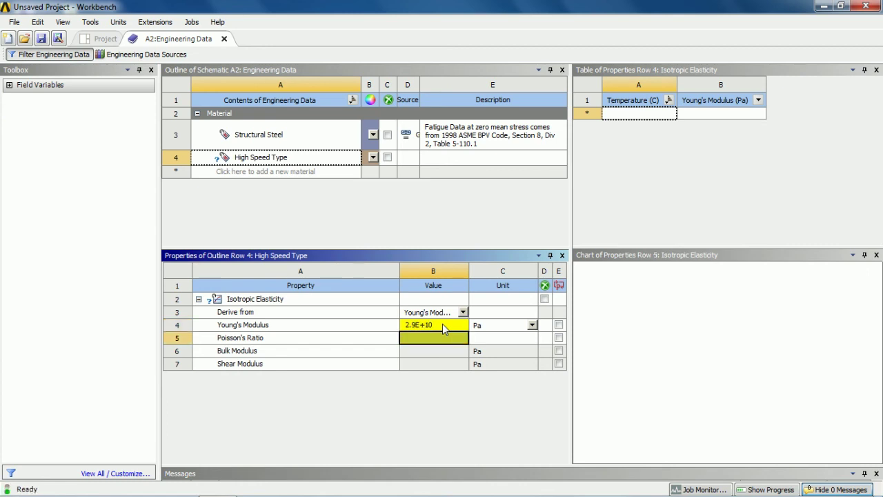
pyautogui.write('0.3')
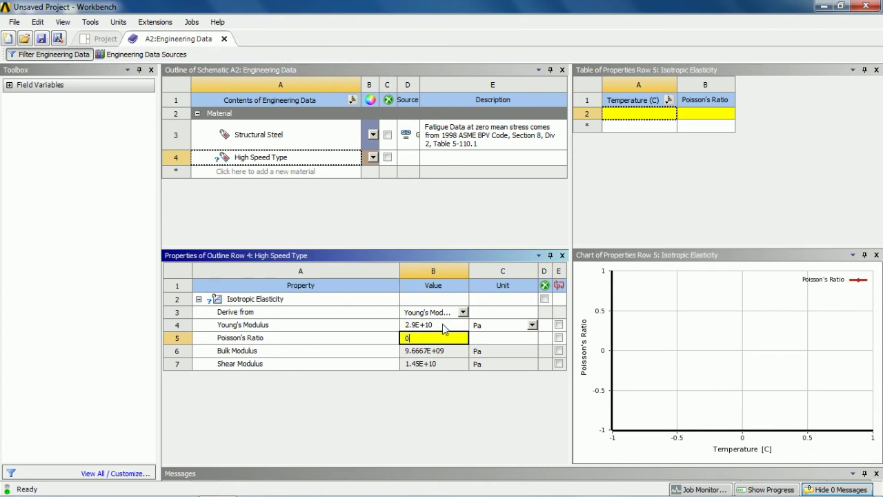
pyautogui.press('Return')
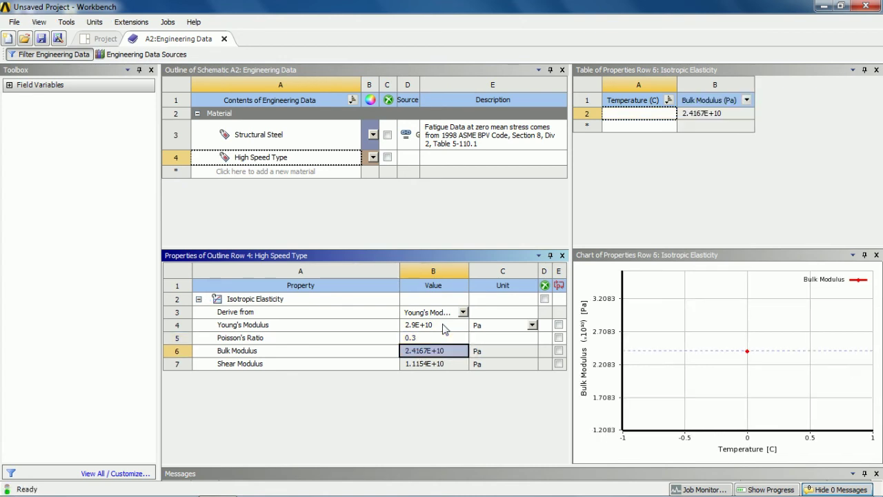
pyautogui.click(262, 157)
pyautogui.click(260, 155)
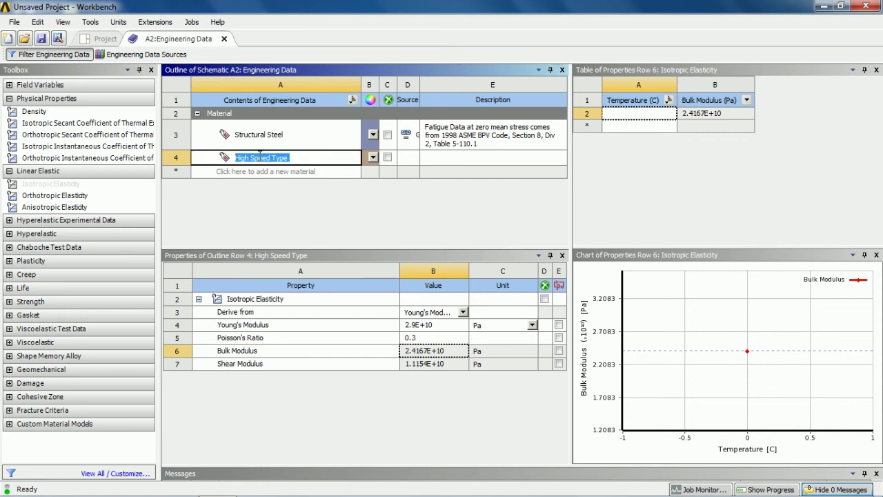
# Add a Density property to High Speed Type and set it to 7500 kg m^-3.
pyautogui.click(47, 112)
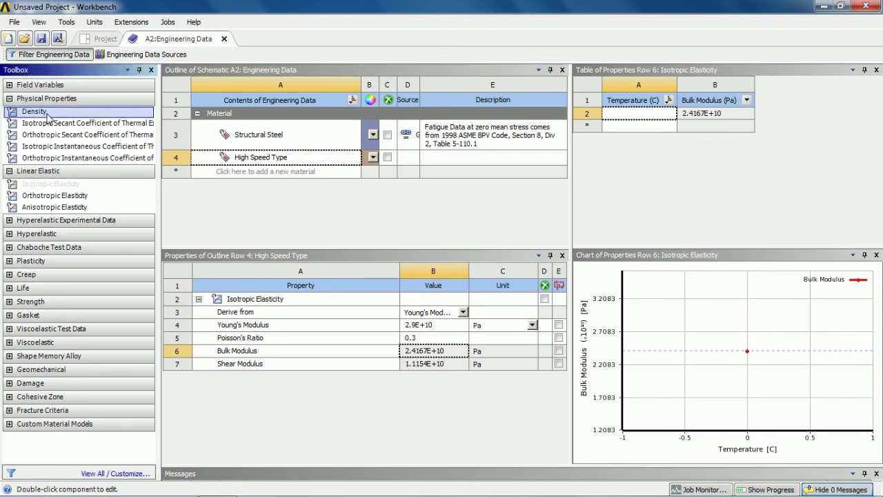
pyautogui.doubleClick(47, 112)
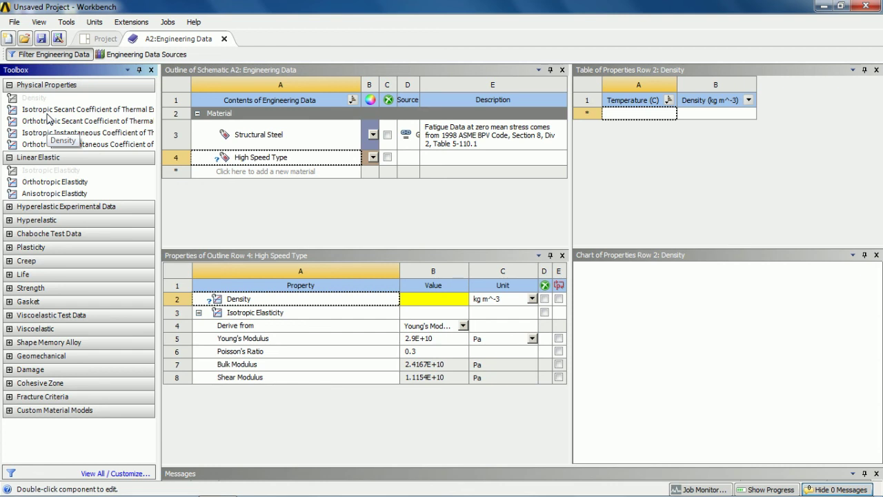
pyautogui.click(426, 302)
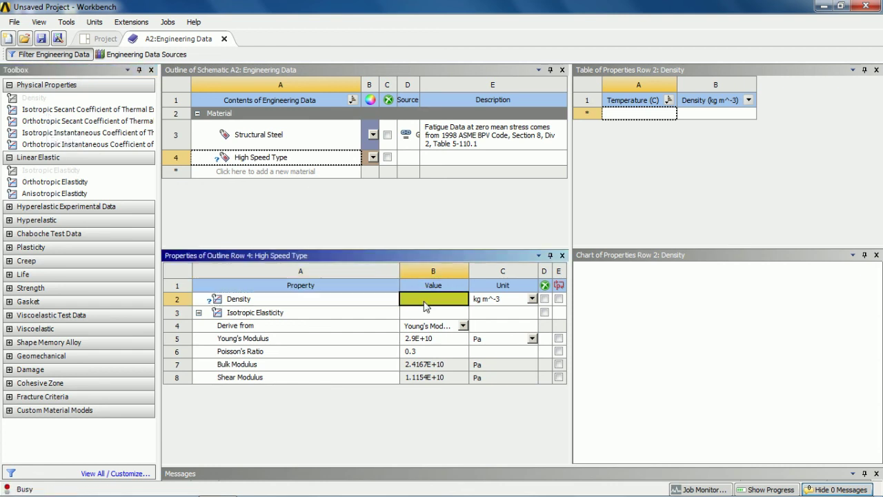
pyautogui.write('75000')
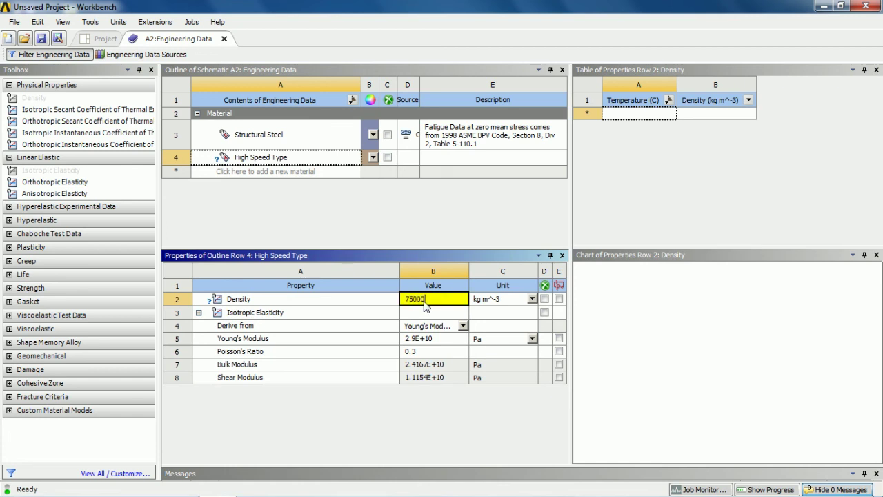
pyautogui.press('BackSpace')
pyautogui.press('Return')
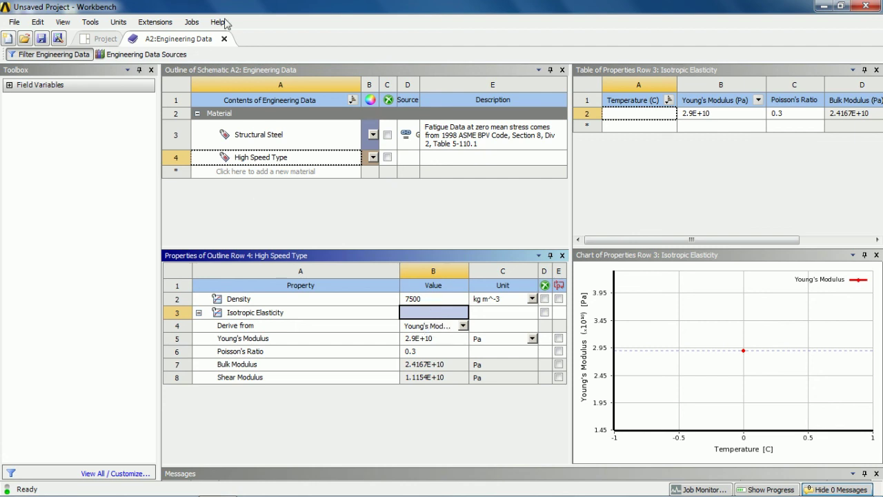
# Close the A2:Engineering Data tab to return to the Project Schematic.
pyautogui.click(224, 40)
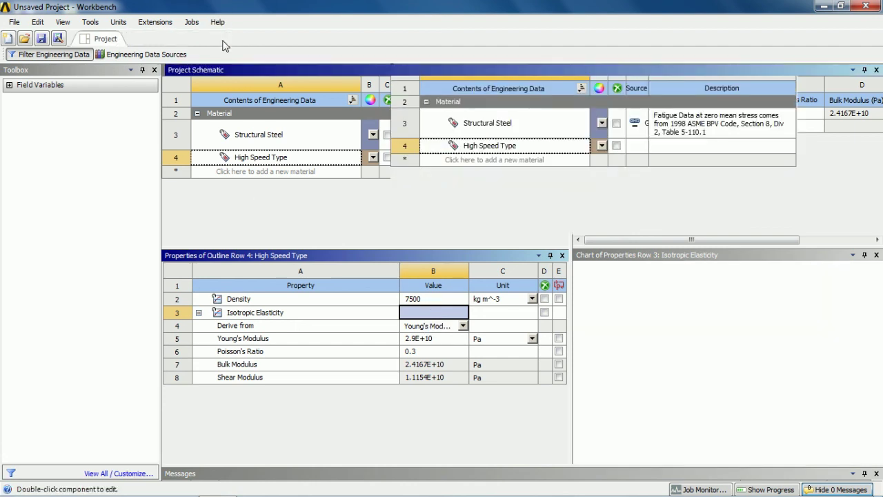